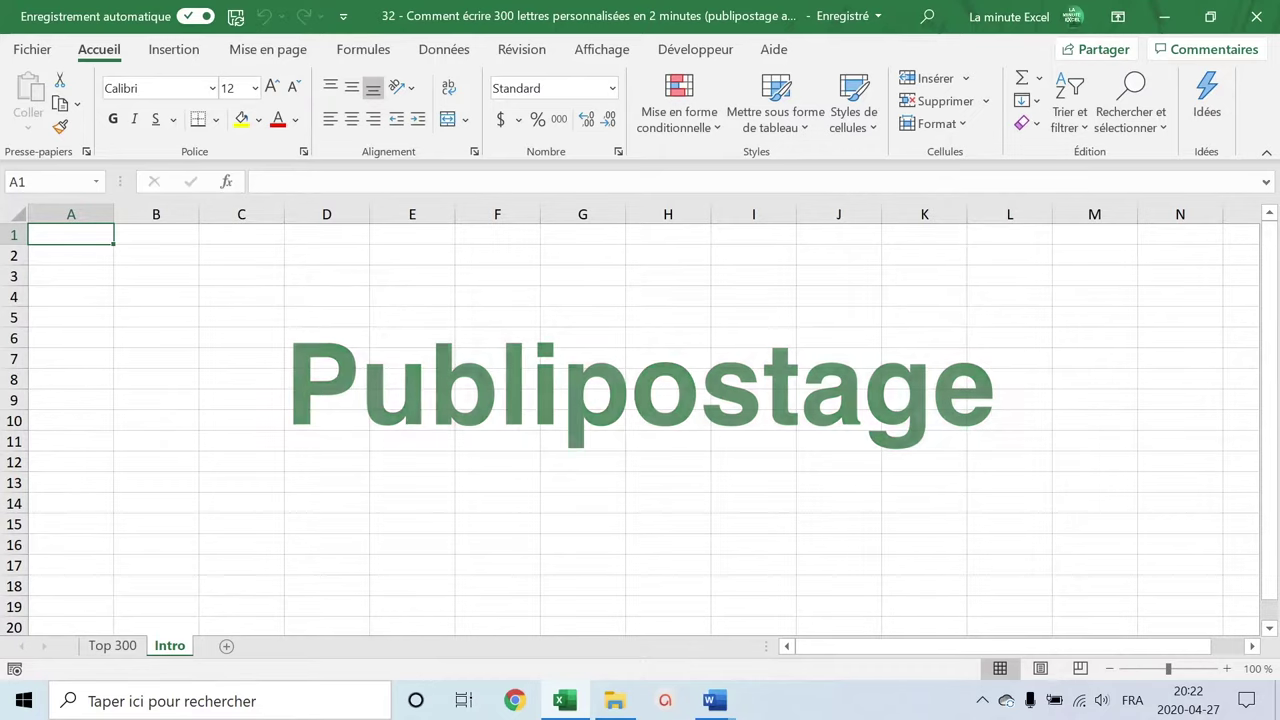
Show the Top 300 sheet and review its Prénom, Nombre, Adresse and Ville columns
click(115, 650)
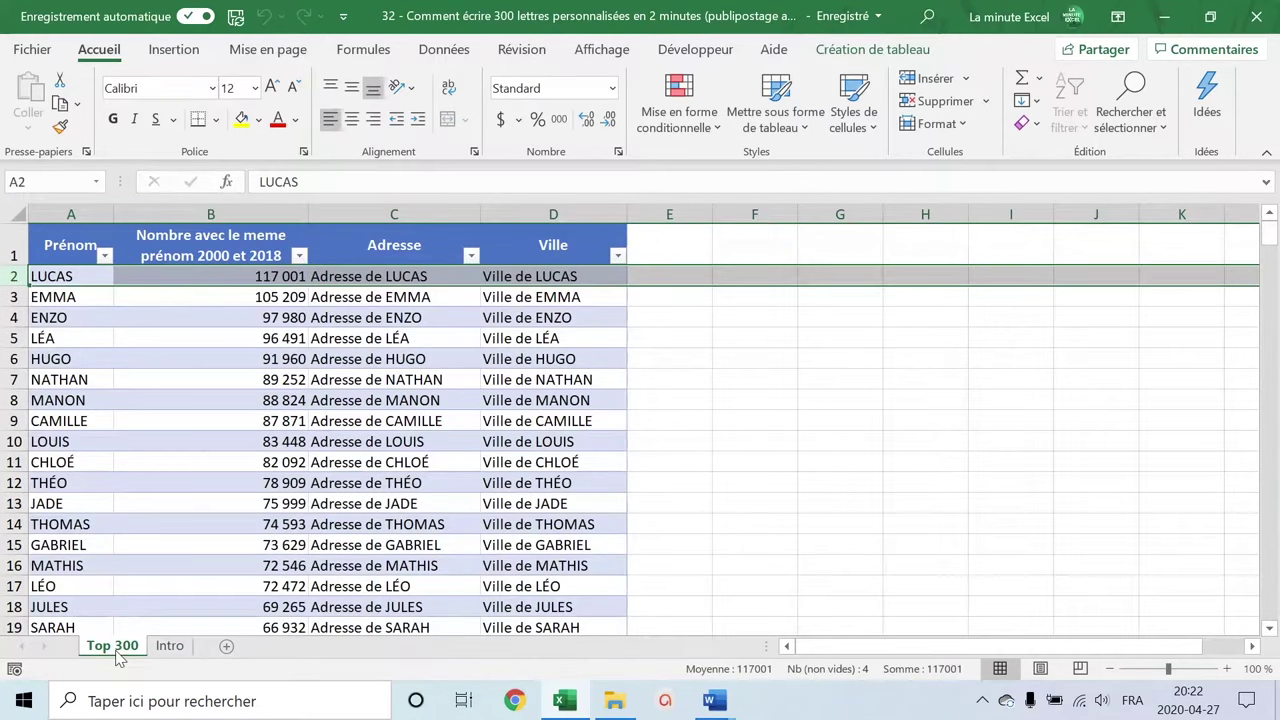
click(86, 257)
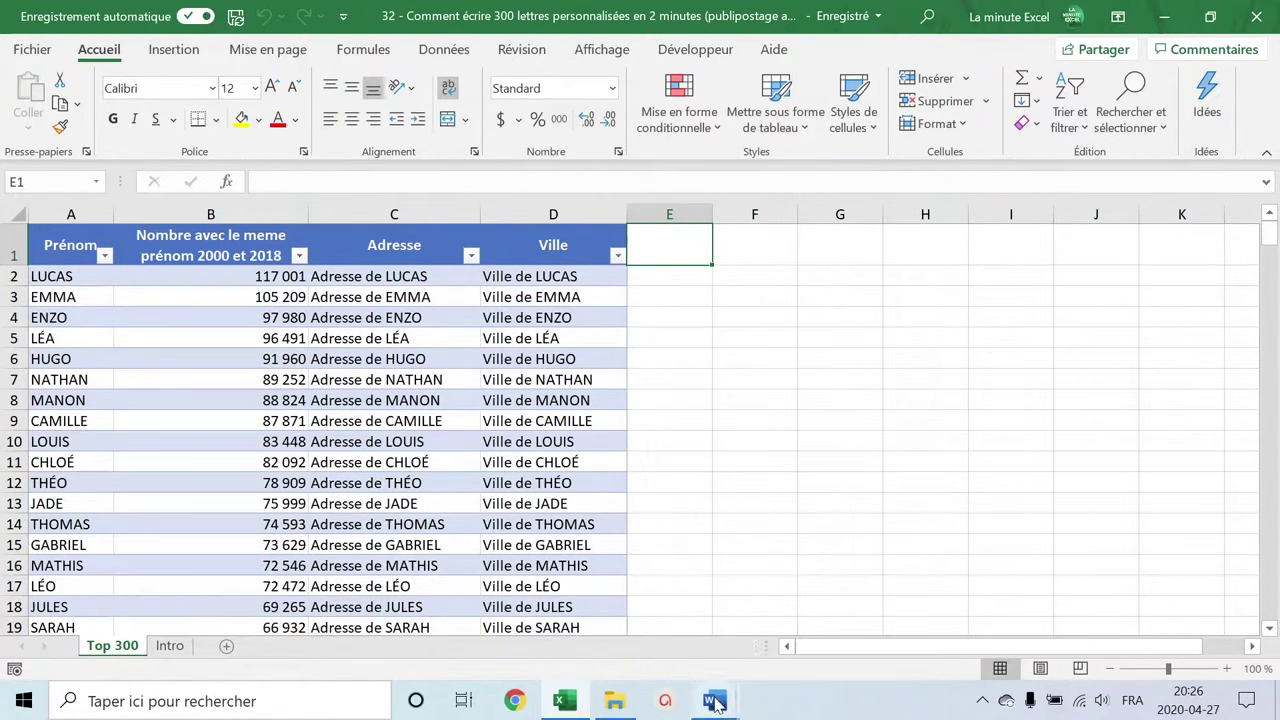
Switch to the blank Document1 and start a Lettres mail merge
click(713, 701)
click(674, 660)
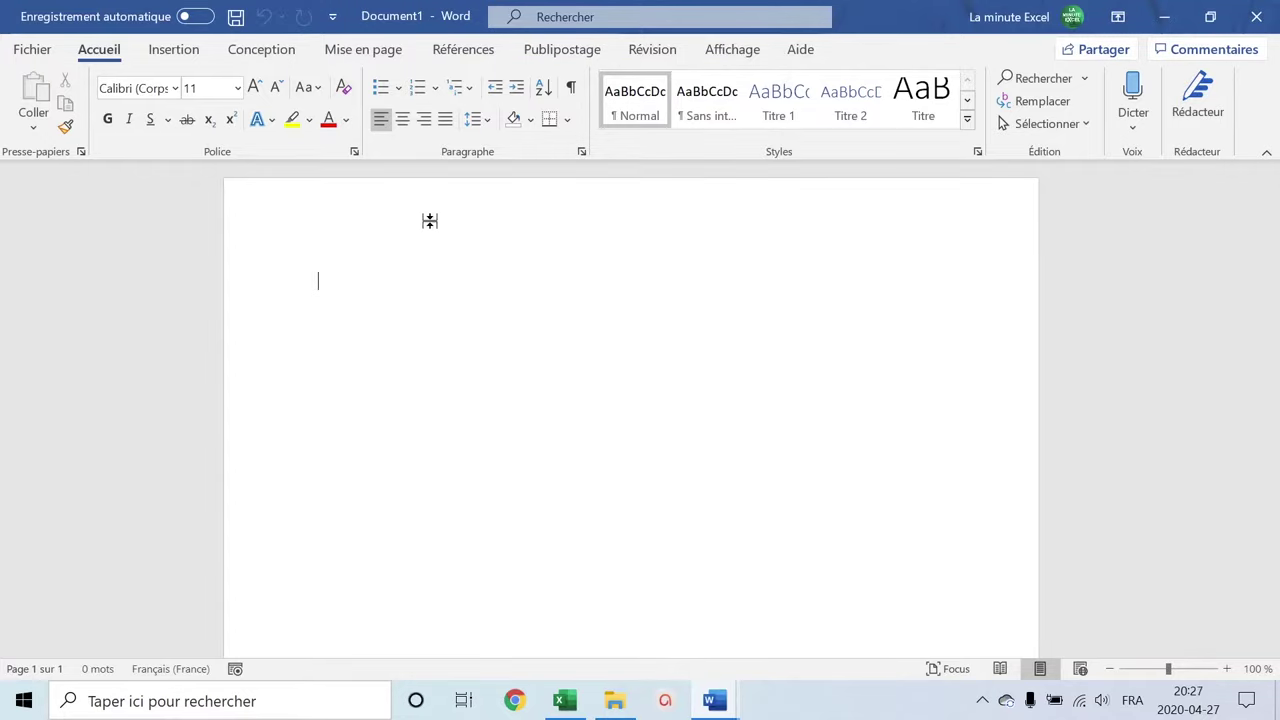
click(561, 50)
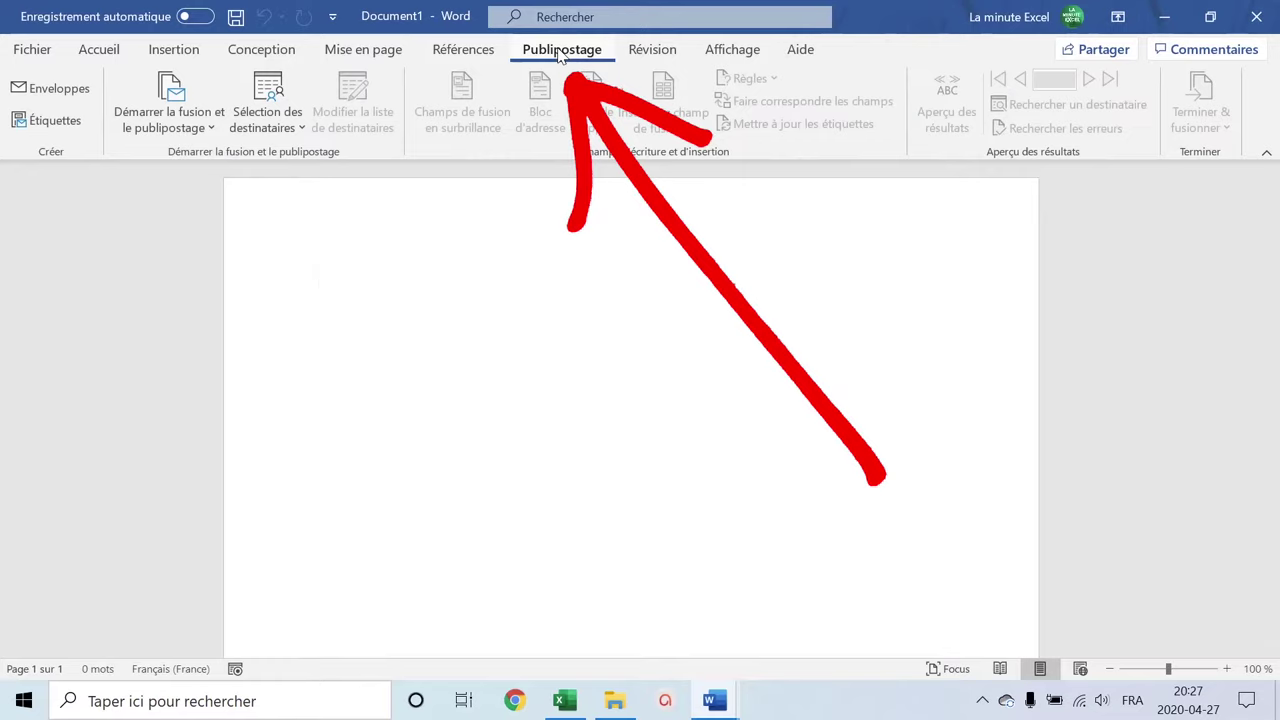
click(195, 135)
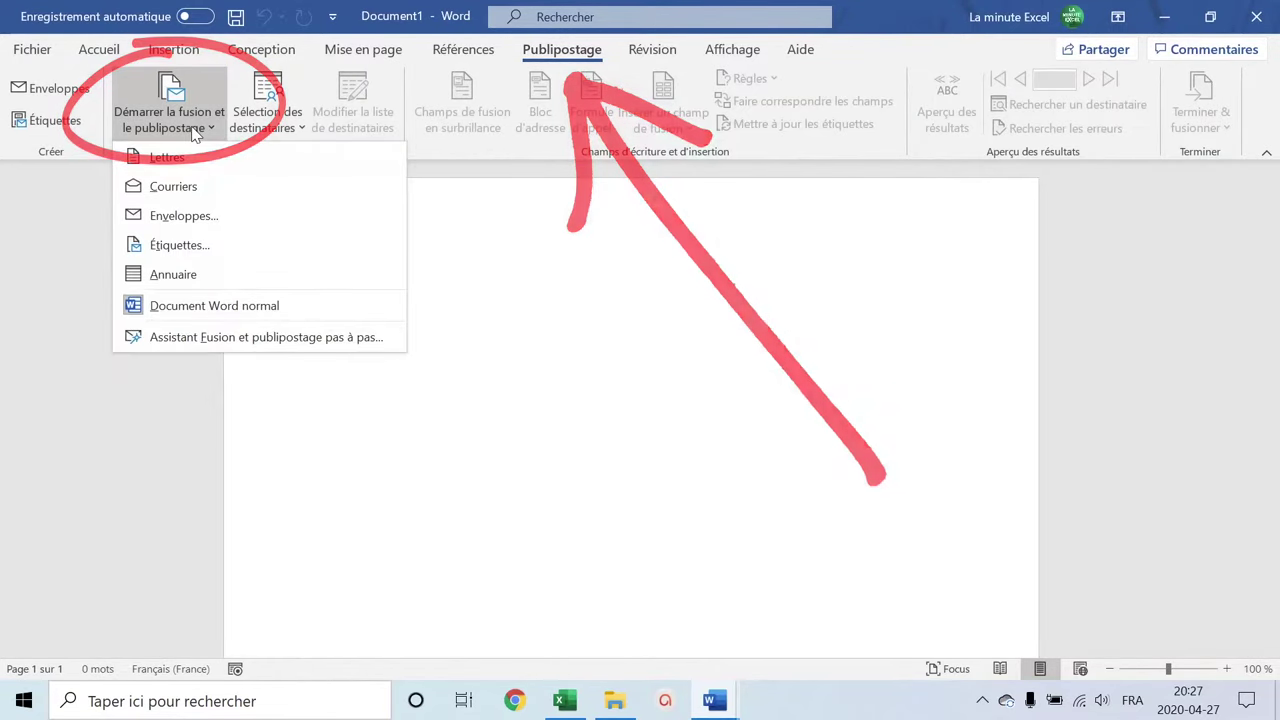
click(176, 160)
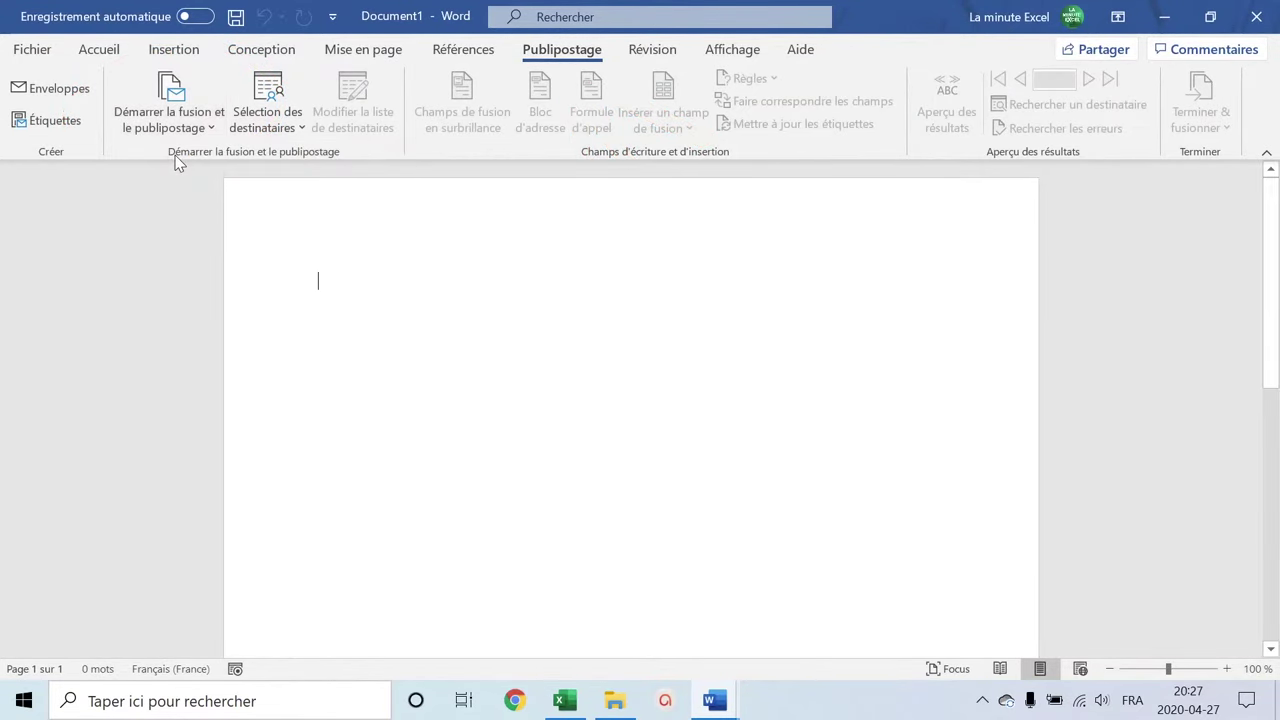
Use the workbook's 'Top 300$' sheet as the existing recipient list
click(286, 130)
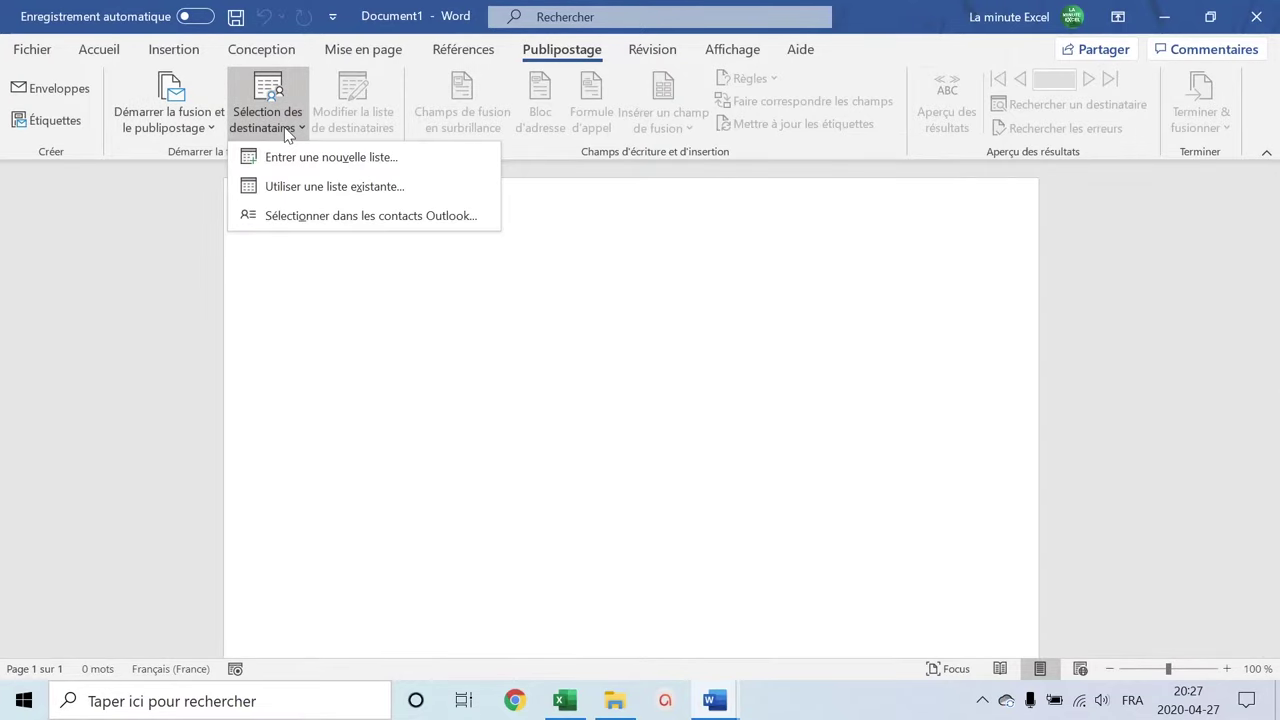
click(286, 188)
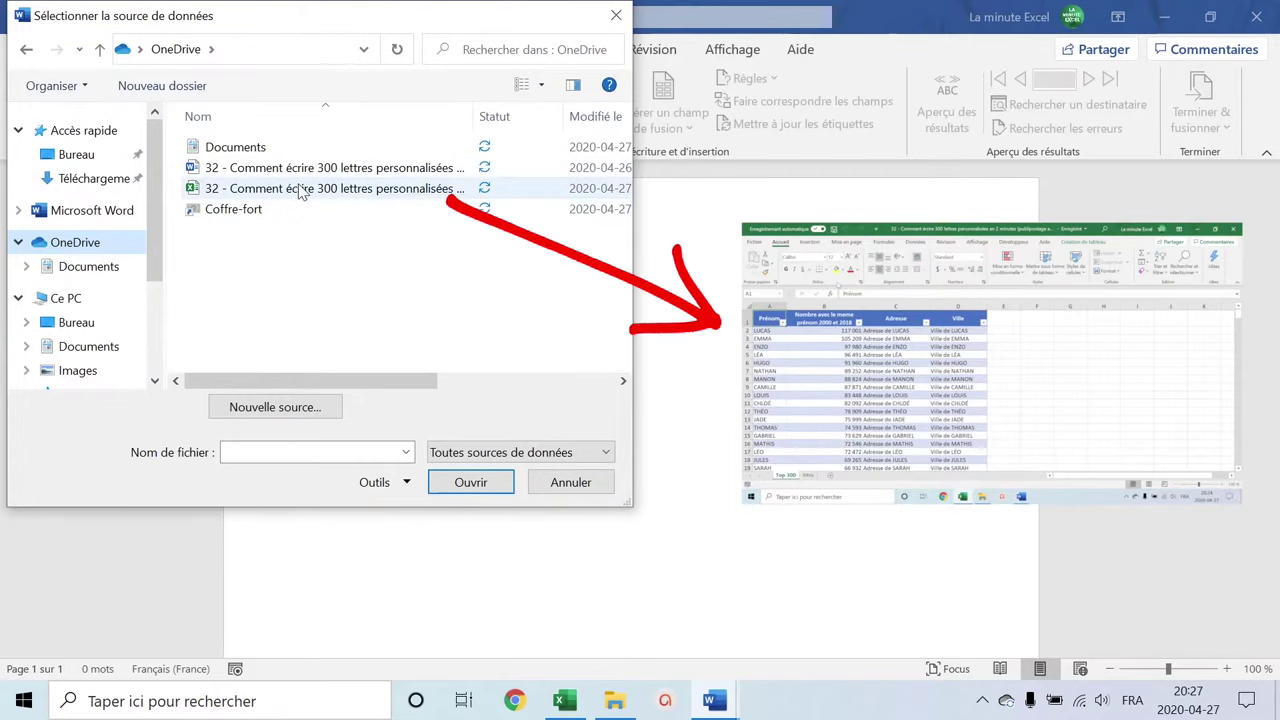
click(298, 190)
click(470, 482)
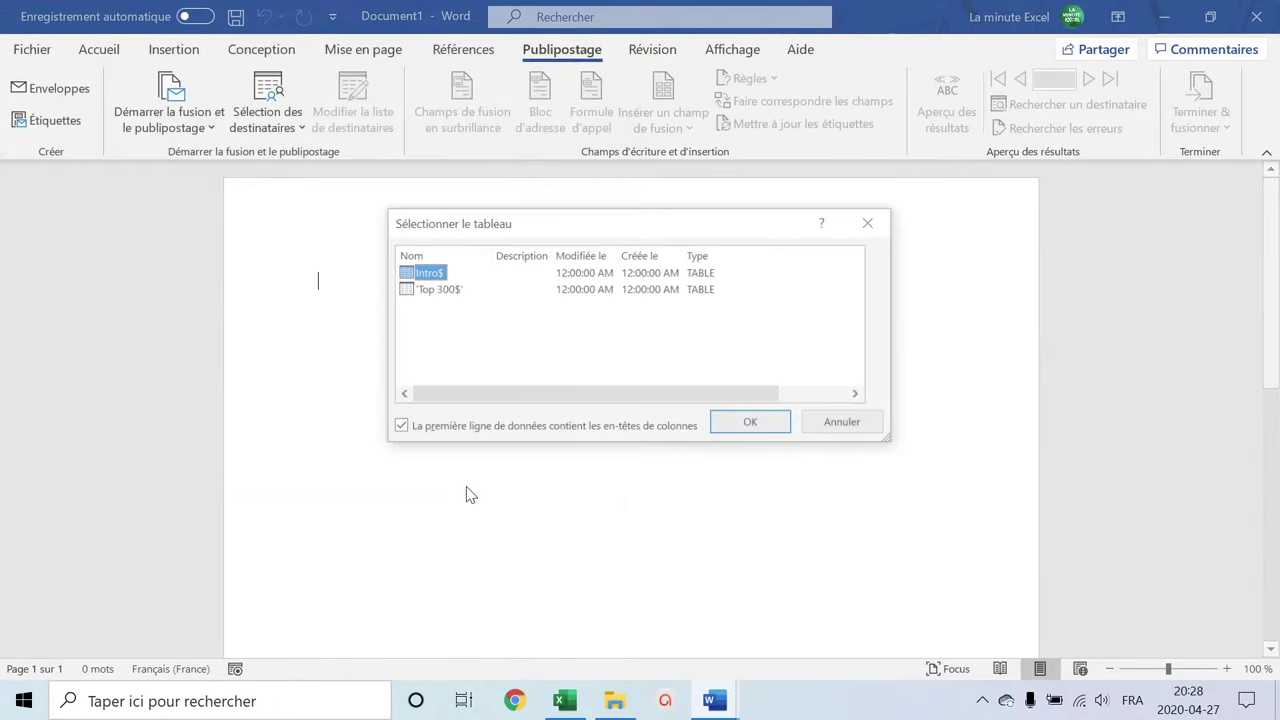
click(424, 290)
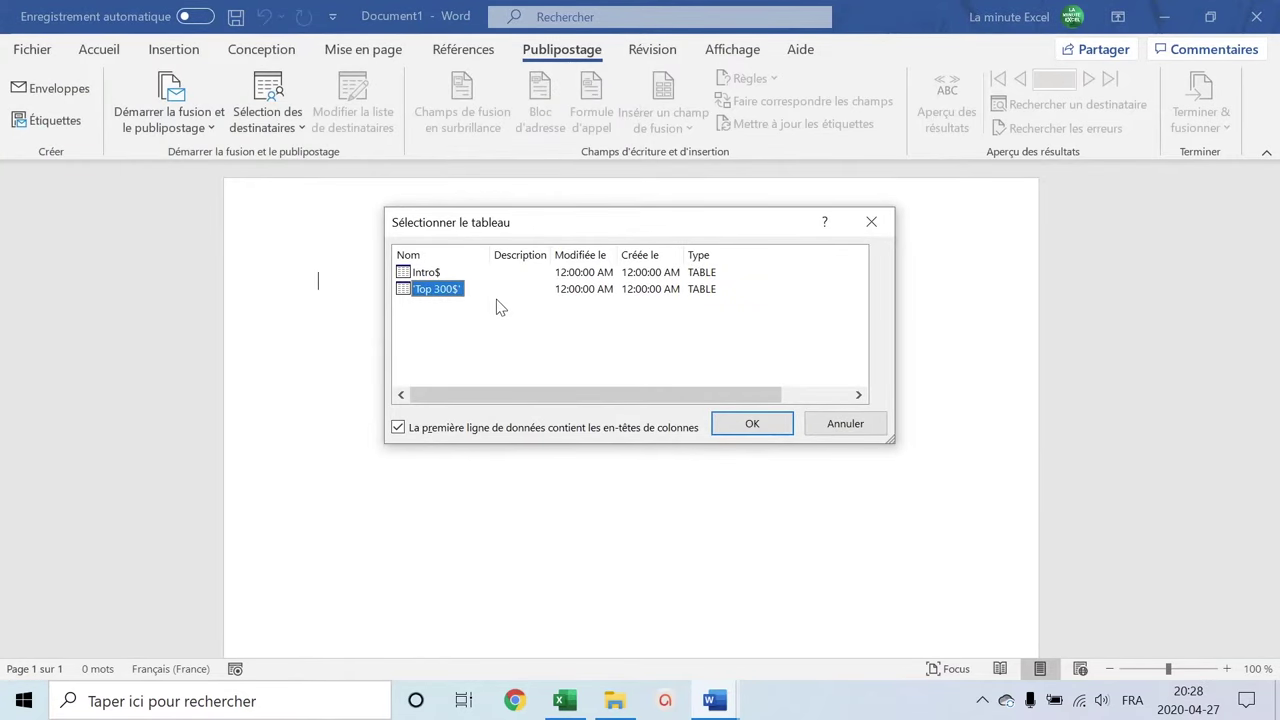
click(775, 428)
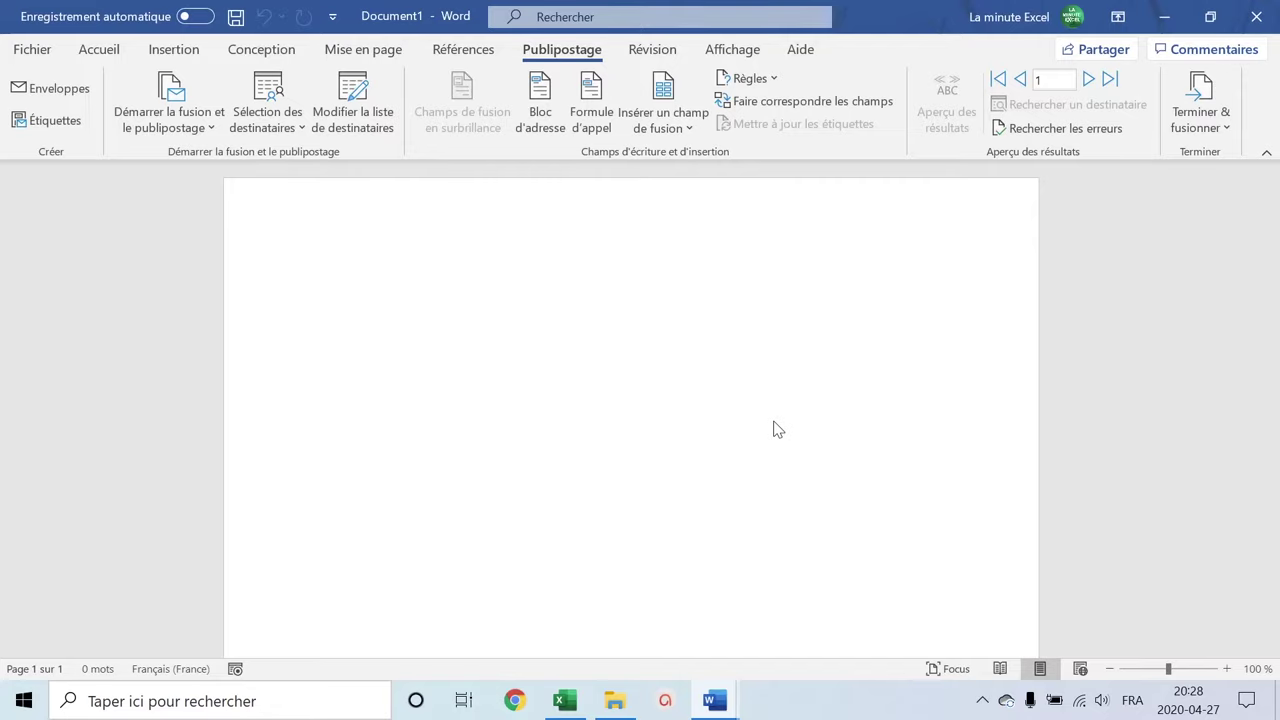
Copy the letter text from Document2 into Document1 and select the 'Nom du destinataire' line
click(714, 700)
click(764, 652)
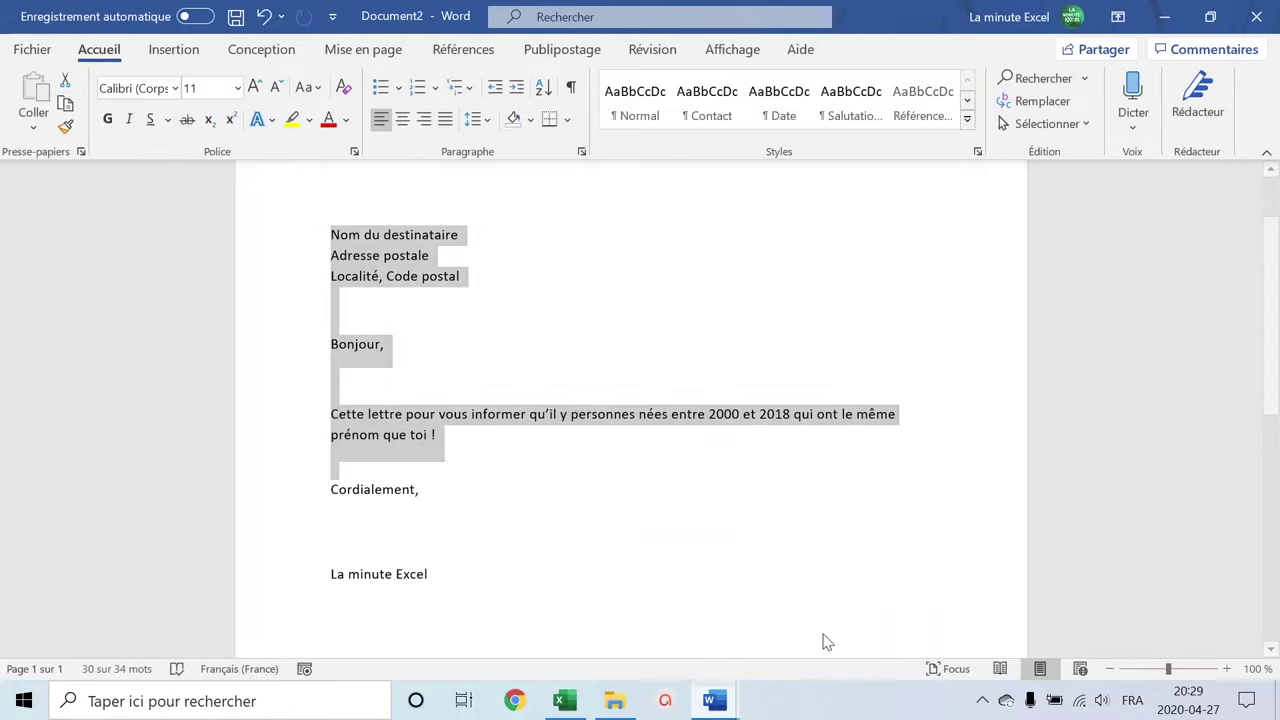
key(ctrl+c)
key(alt+Tab)
key(ctrl+v)
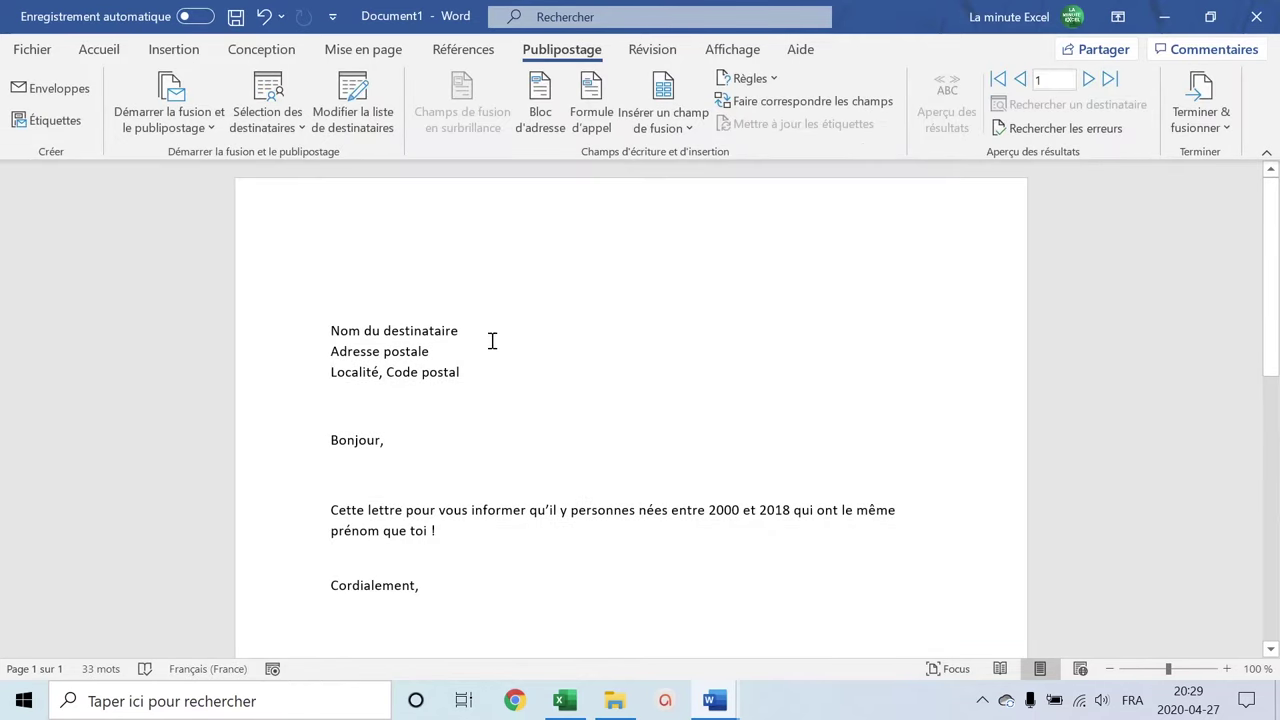
triple_click(415, 337)
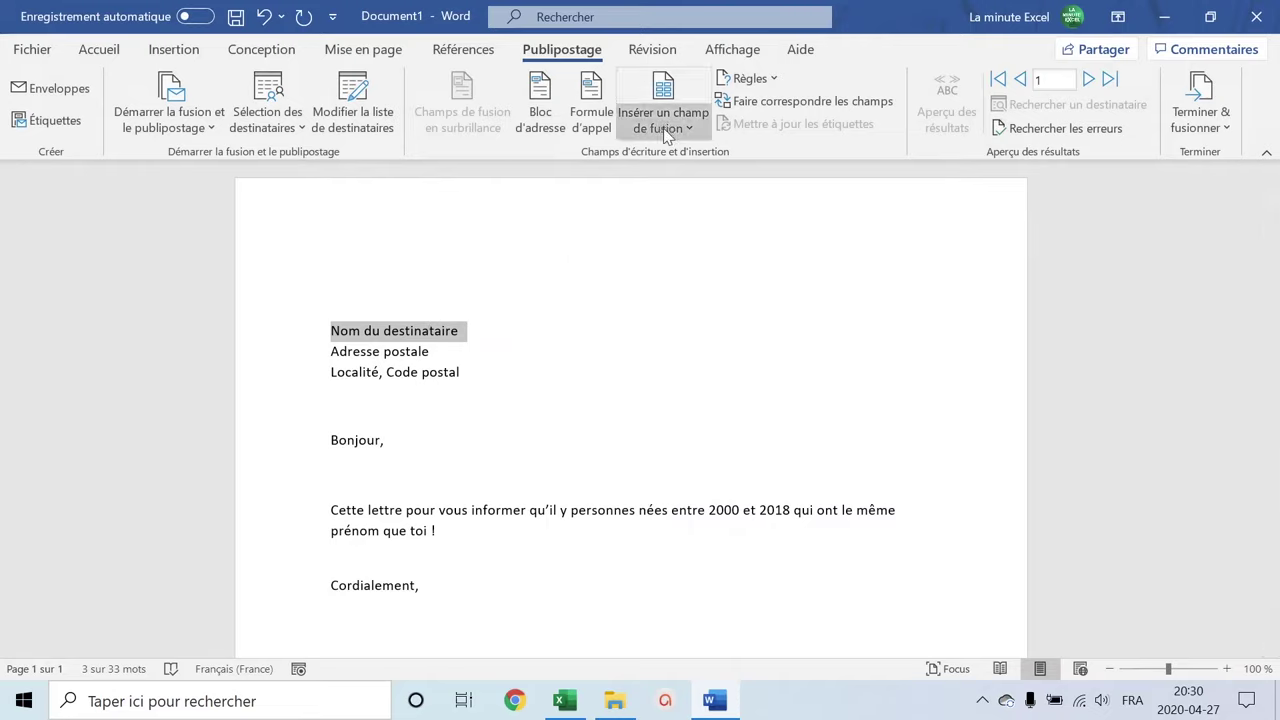
Replace the 'Nom du destinataire' placeholder with the «Prénom» merge field
key(Delete)
click(464, 334)
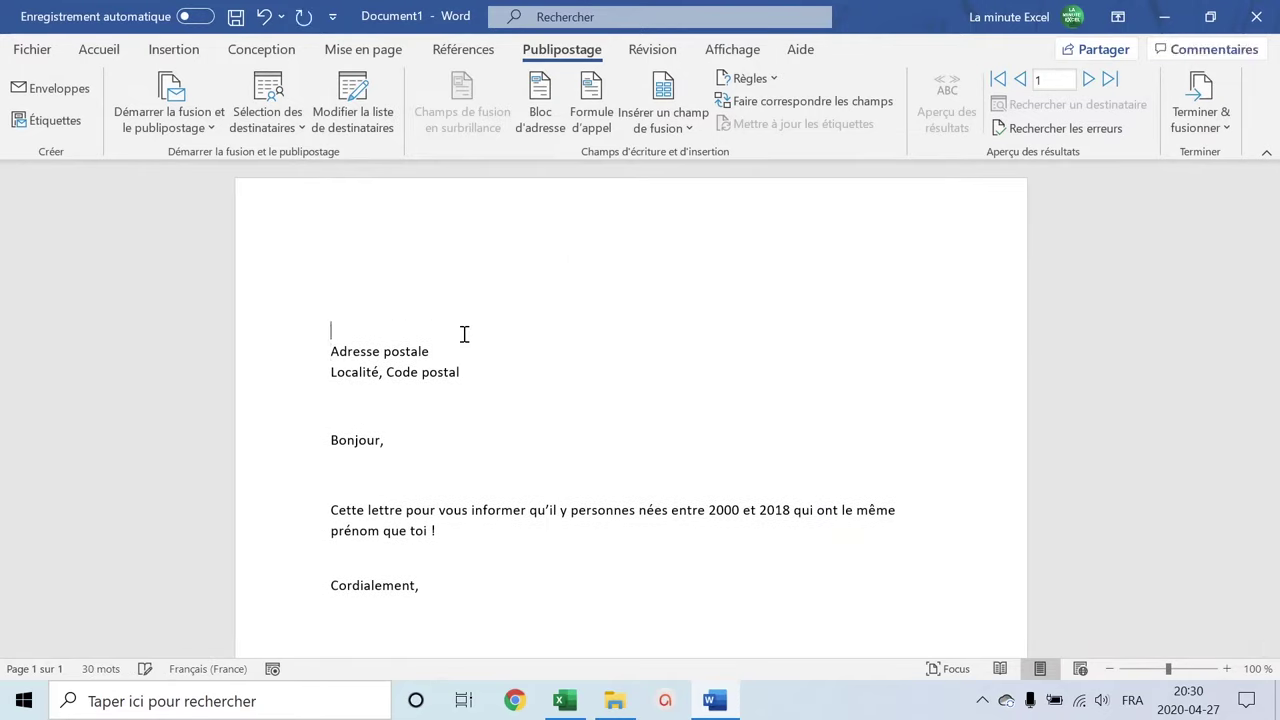
click(686, 128)
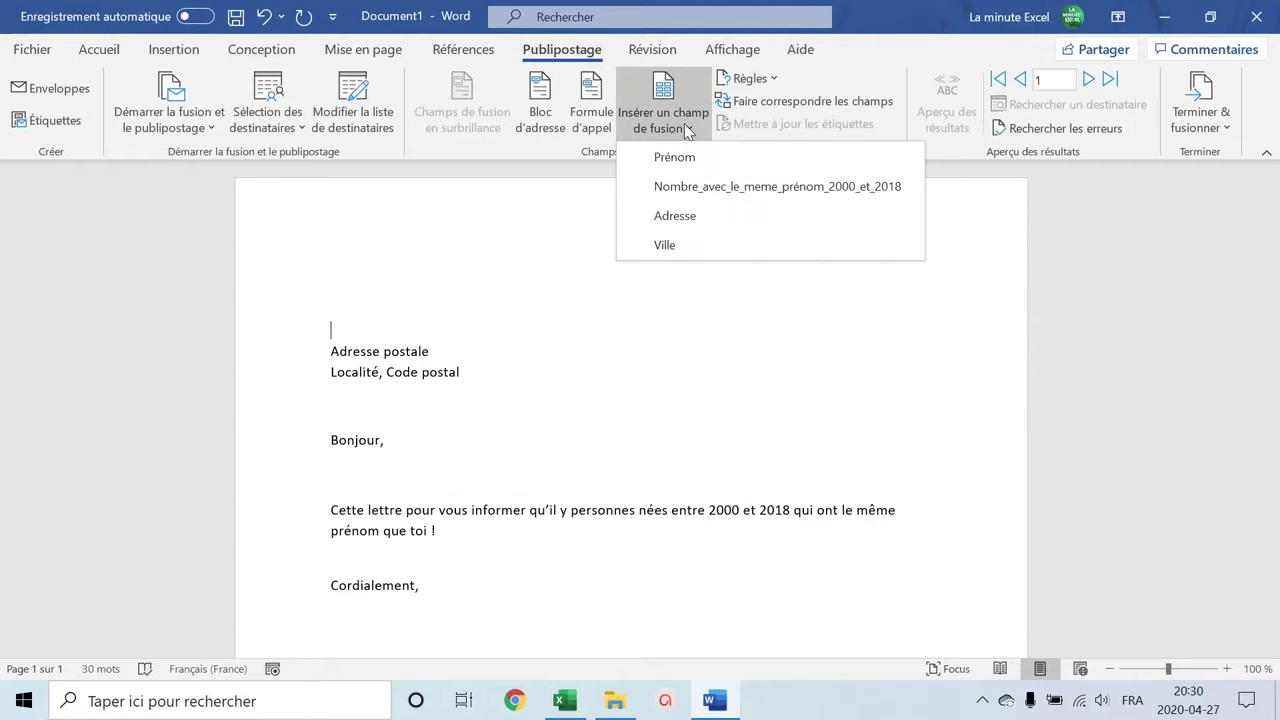
click(683, 158)
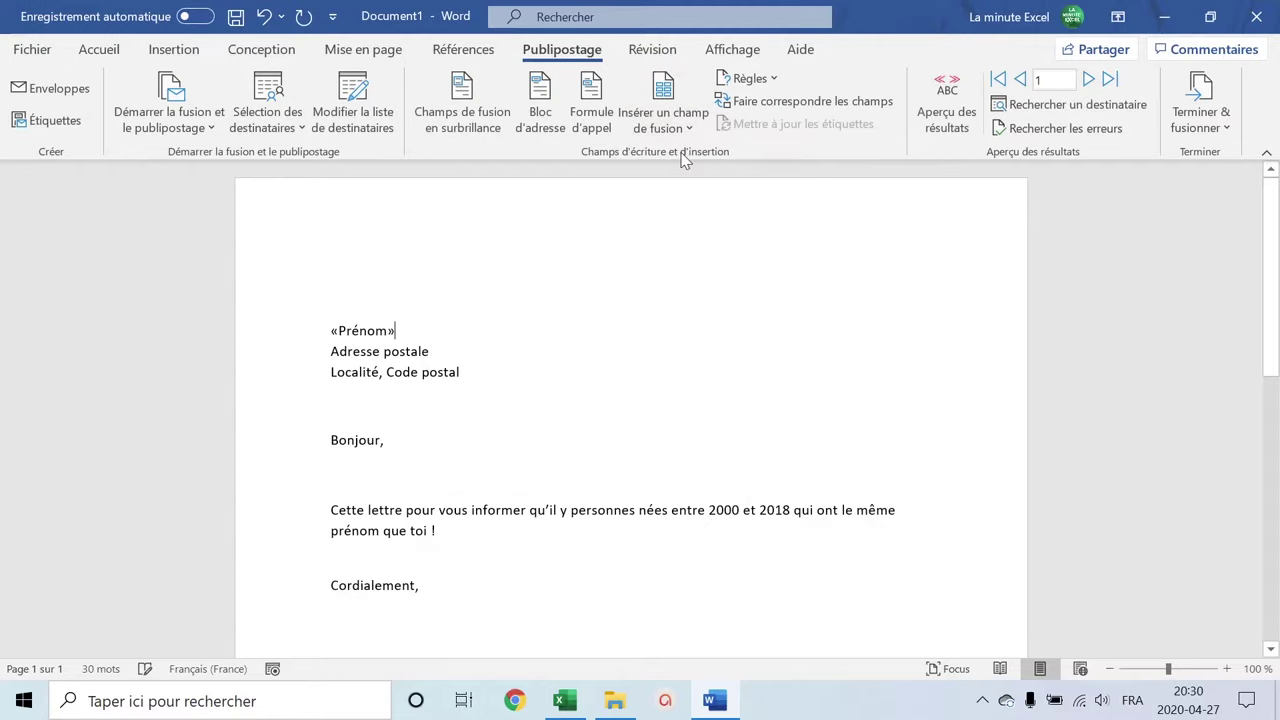
Replace 'Adresse postale' with «Adresse» and add «Nombre_avec_le_meme_prénom_2000_et_2018» after 'qu'il y'
triple_click(396, 352)
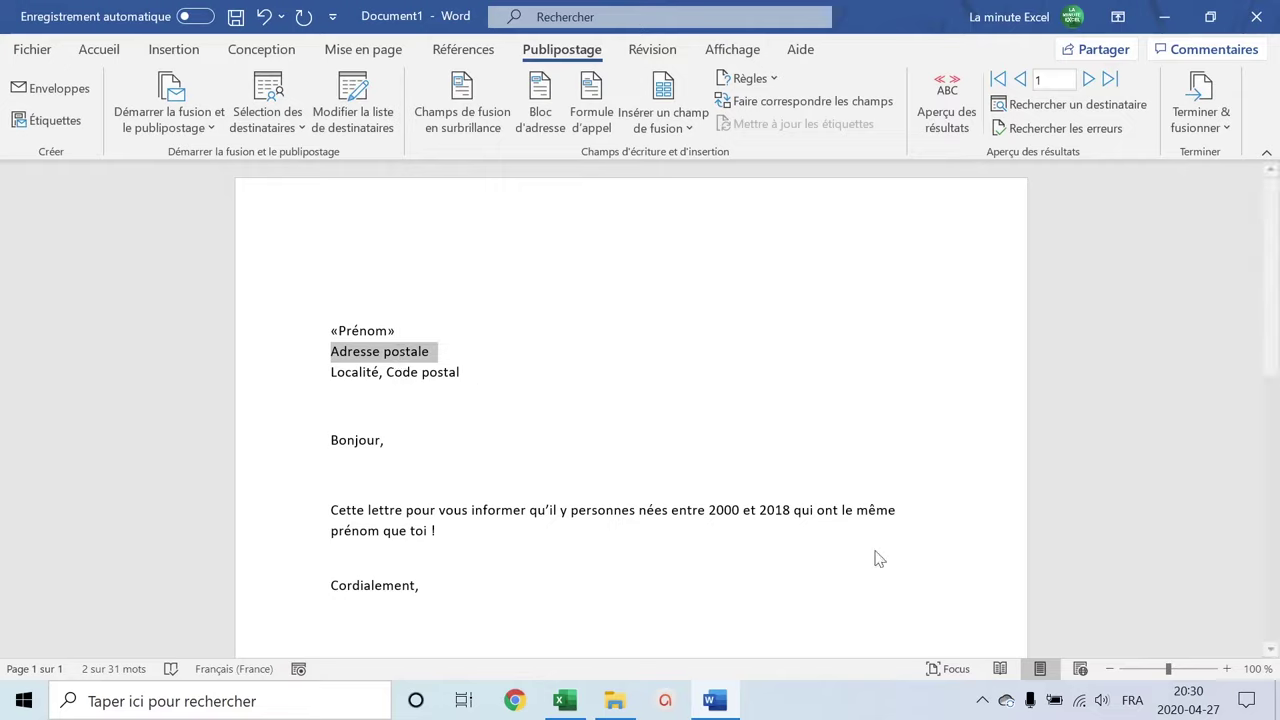
key(Delete)
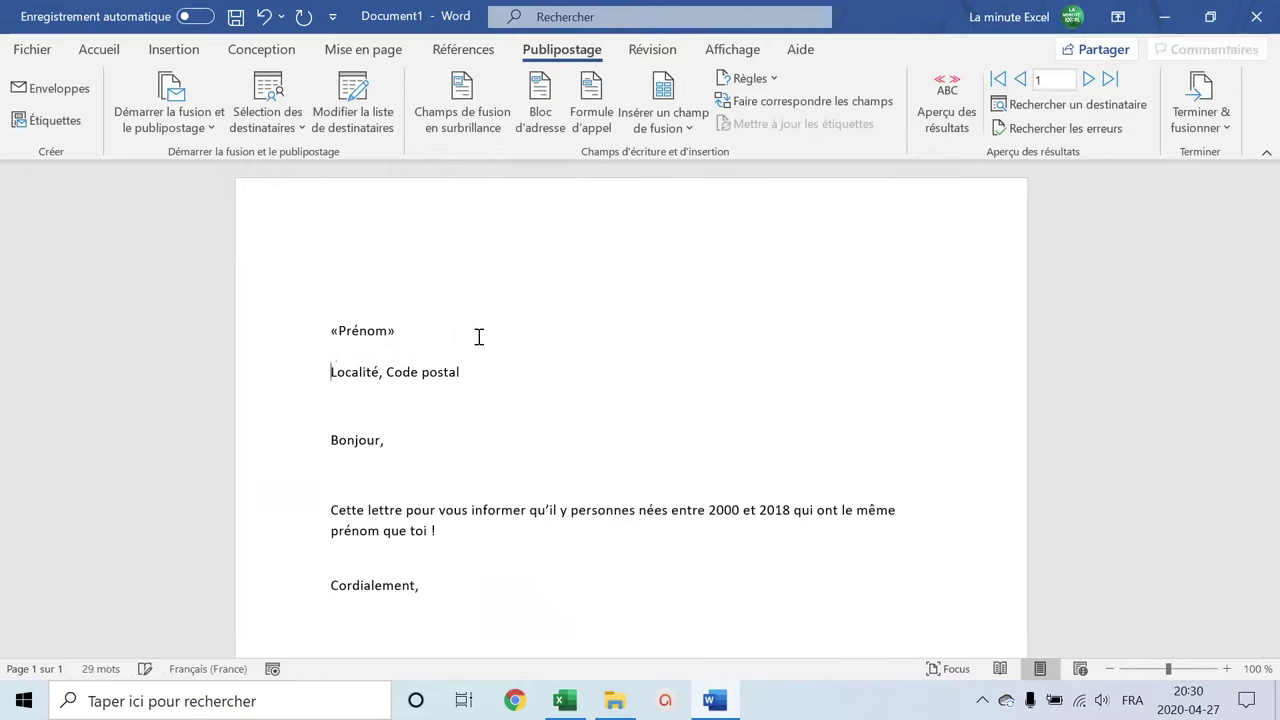
click(663, 115)
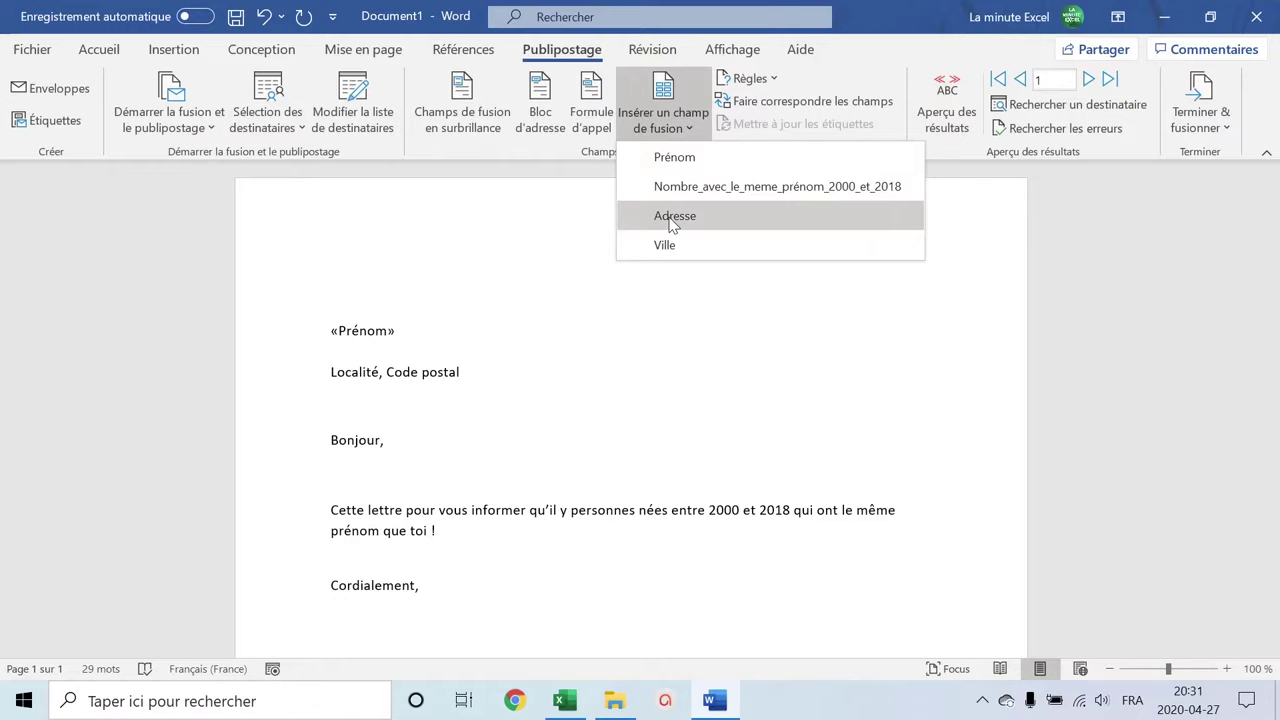
click(672, 216)
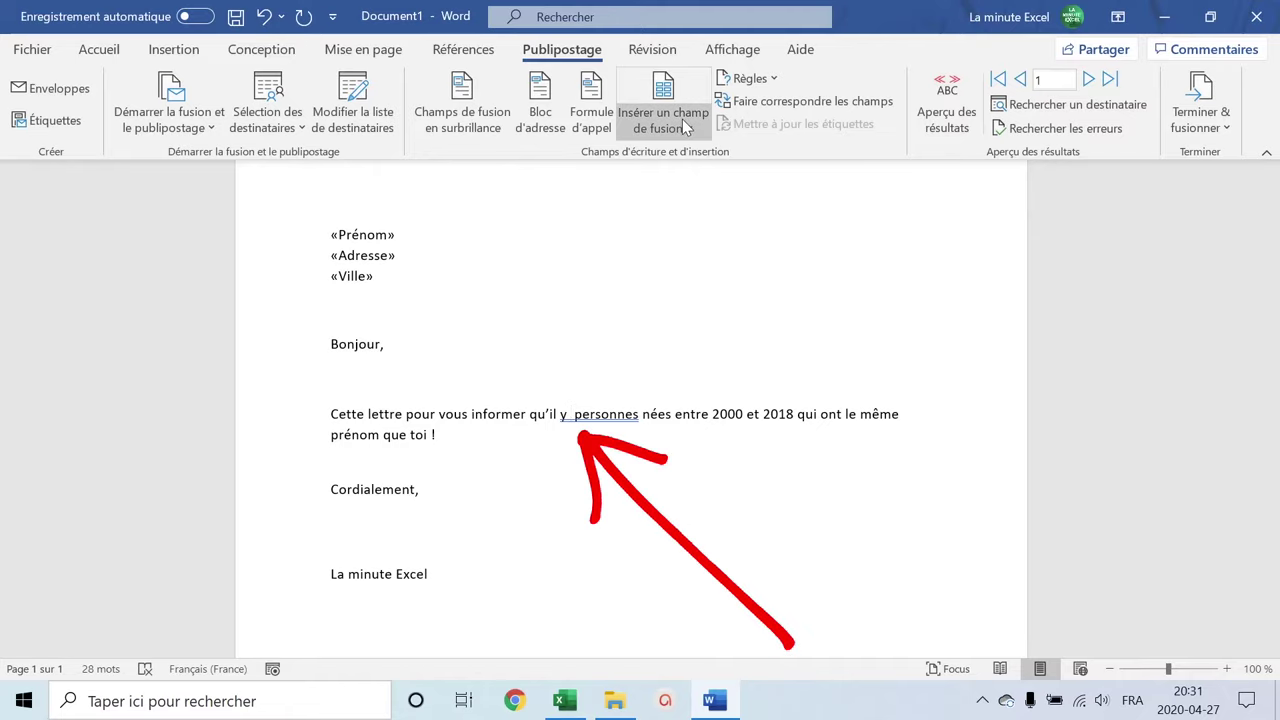
click(686, 127)
click(688, 190)
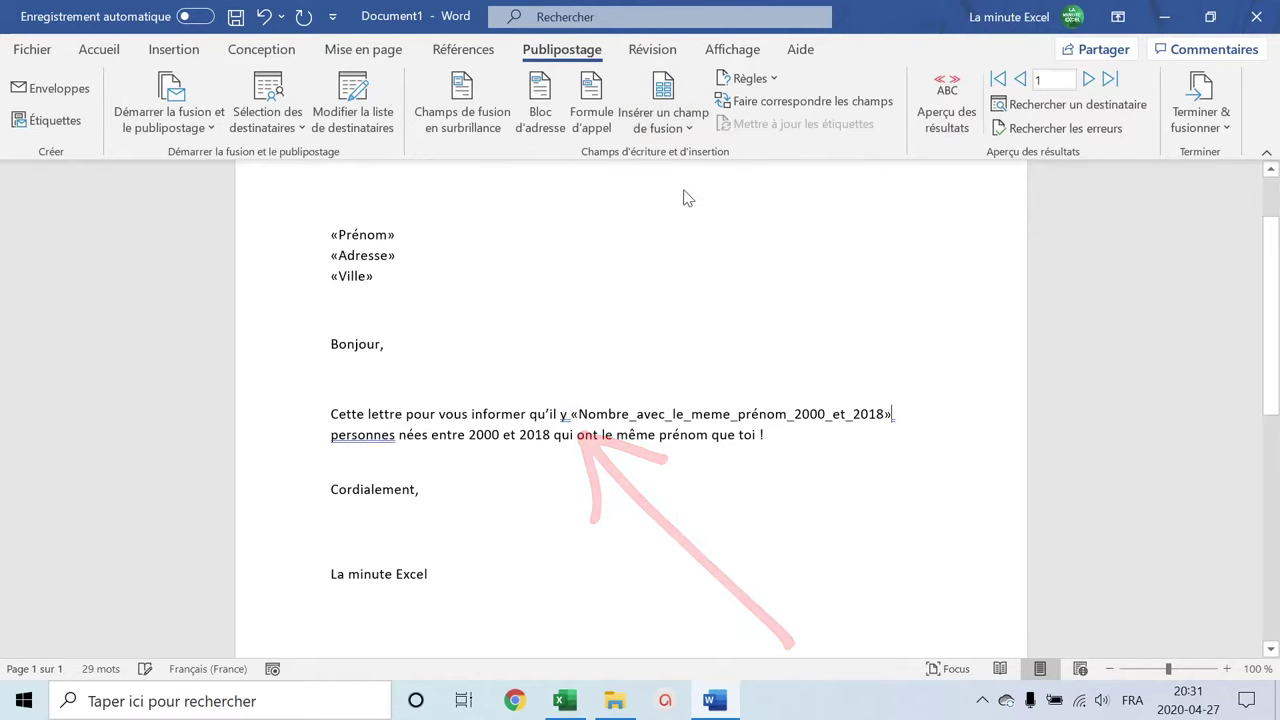
Preview the merged letters and step through recipients up to record 37, AXEL, with 48976 namesakes
click(887, 335)
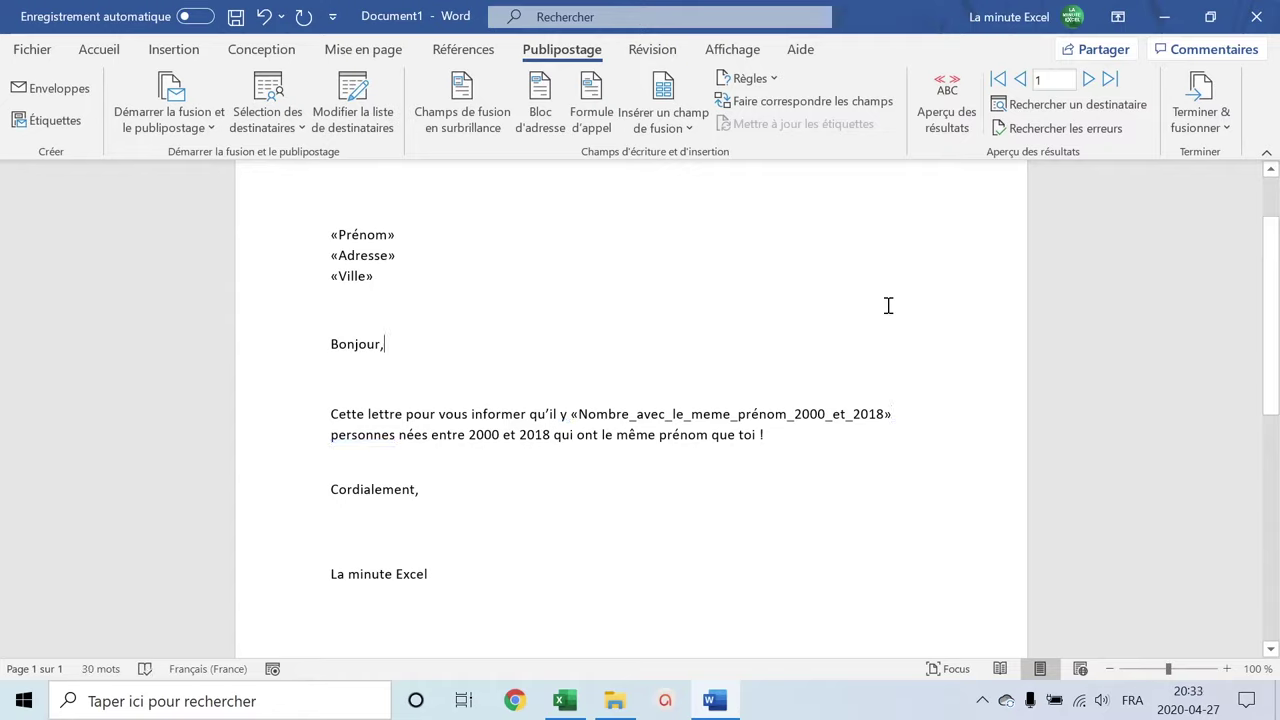
click(946, 120)
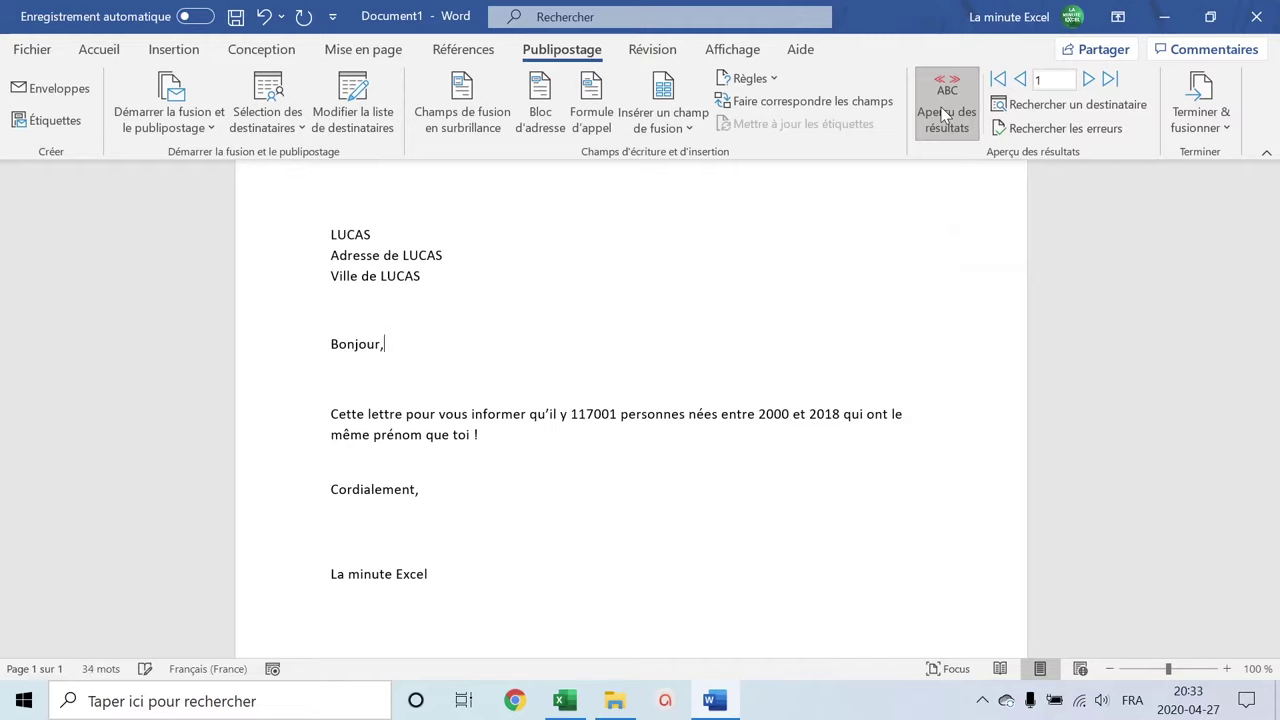
click(1088, 80)
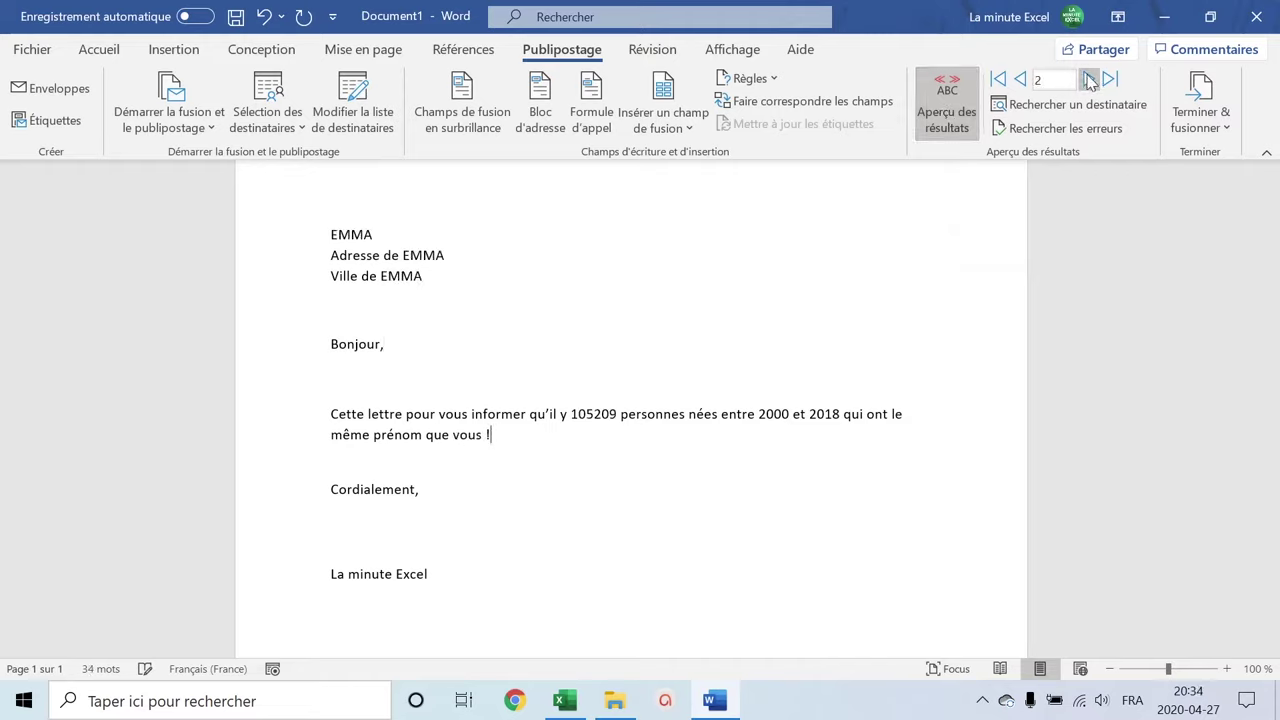
click(1088, 80)
click(1088, 80)
click(1088, 80)
click(1088, 80)
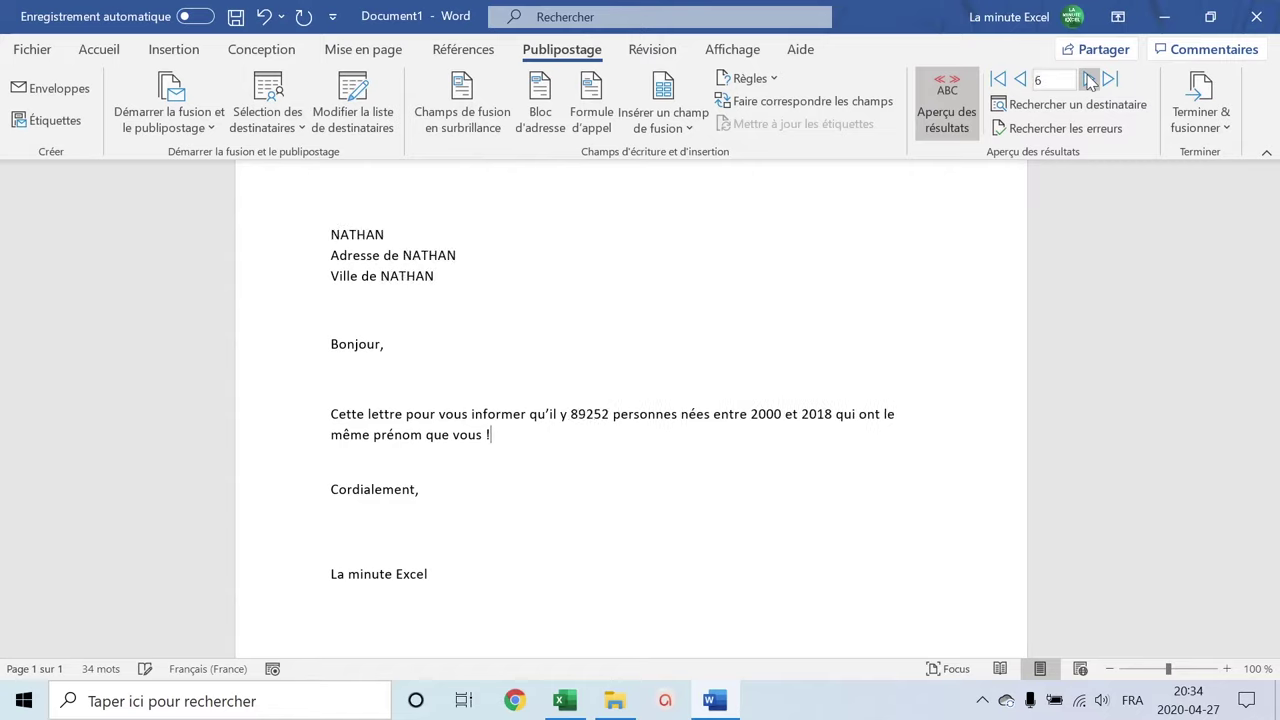
click(1088, 80)
click(1088, 80)
click(1088, 80)
double_click(1088, 80)
double_click(1088, 80)
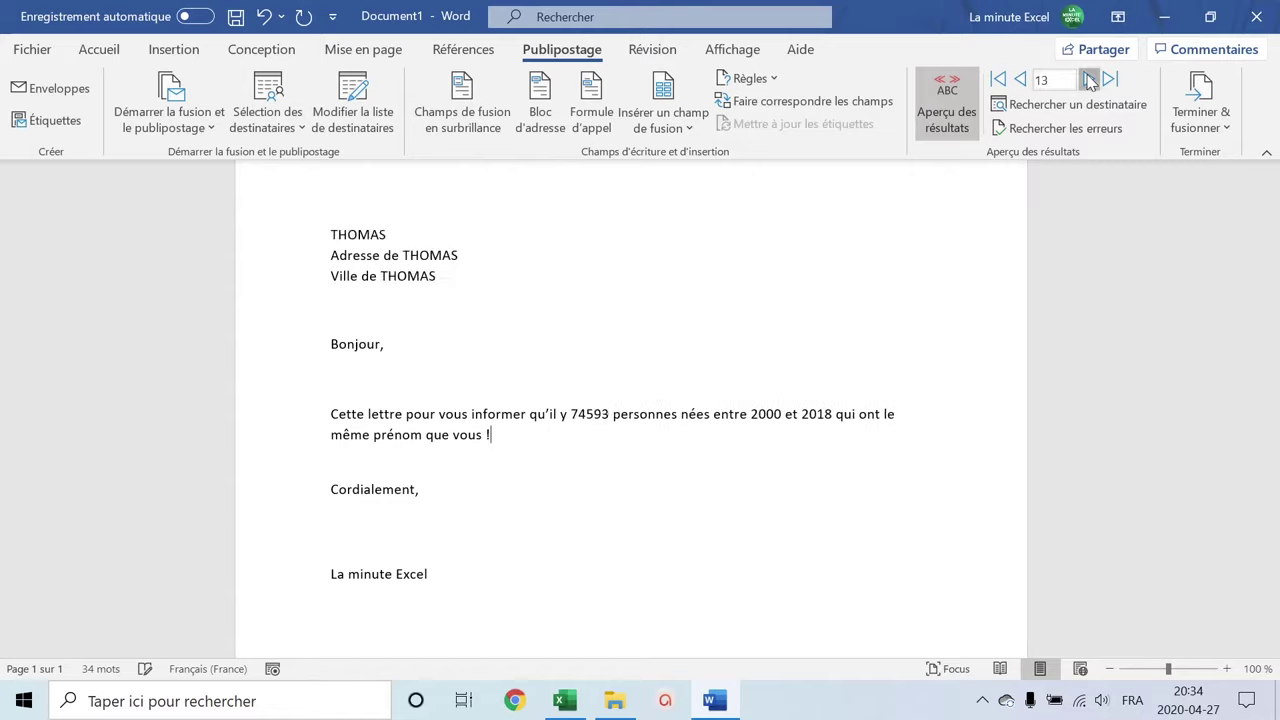
double_click(1088, 80)
double_click(1088, 80)
double_click(1088, 80)
double_click(1088, 80)
click(1088, 80)
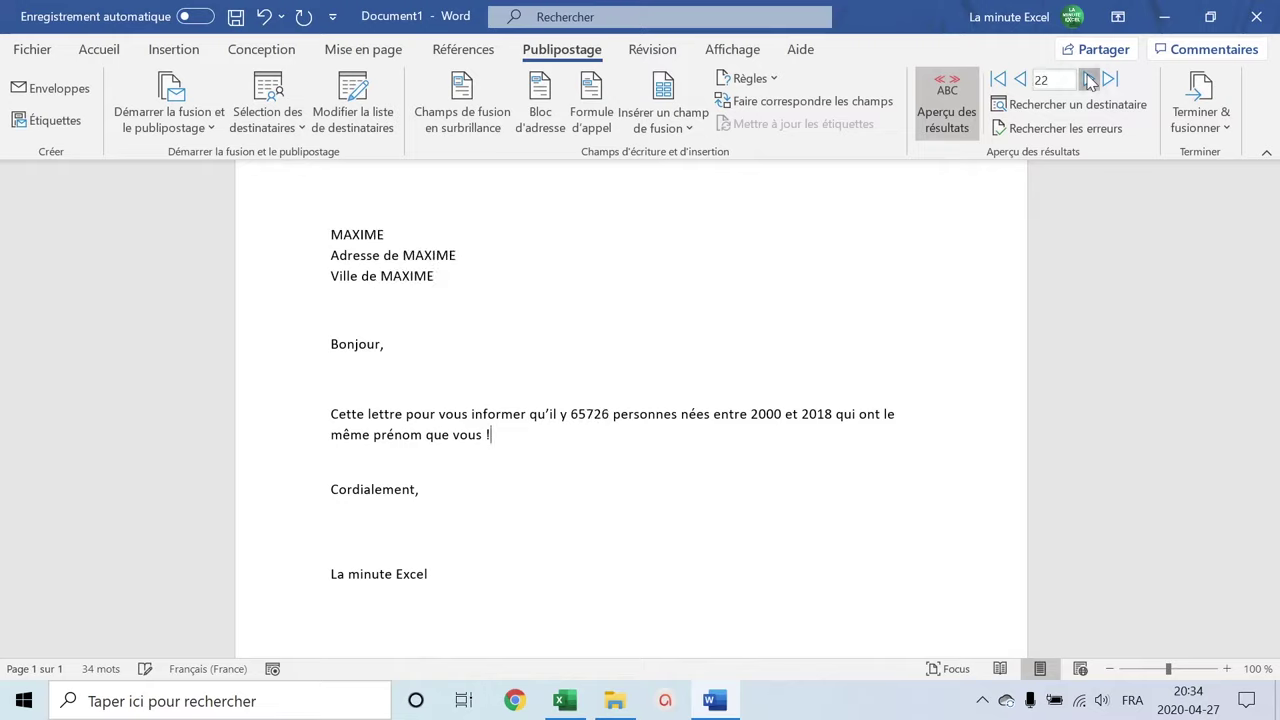
double_click(1088, 80)
double_click(1088, 80)
click(1220, 129)
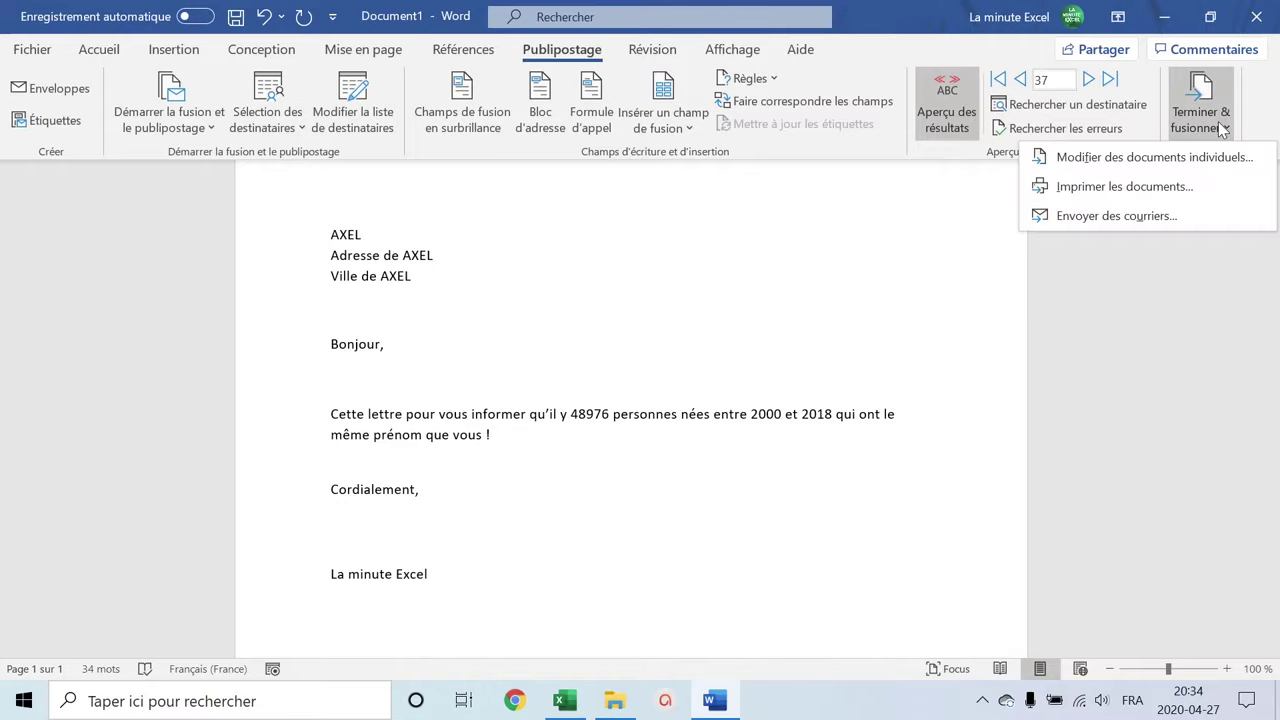
Print all merged letters to Microsoft Print to PDF as a 300-page PDF
click(1068, 184)
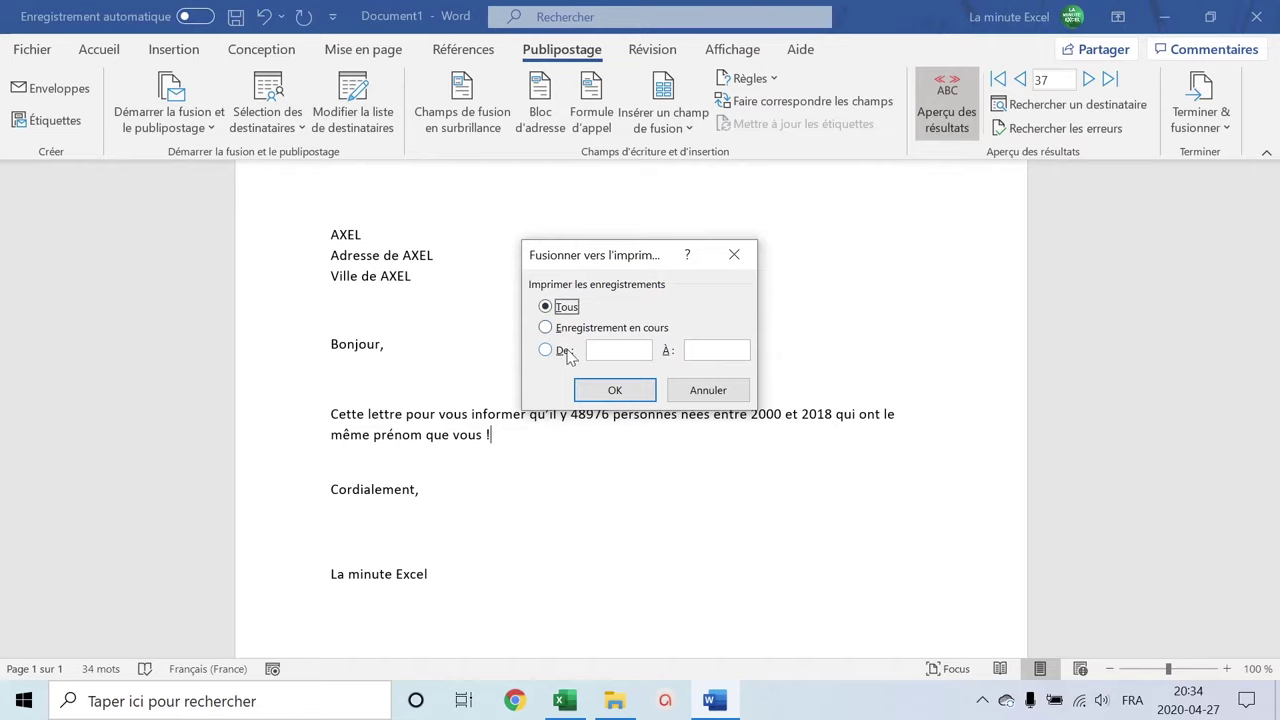
click(617, 390)
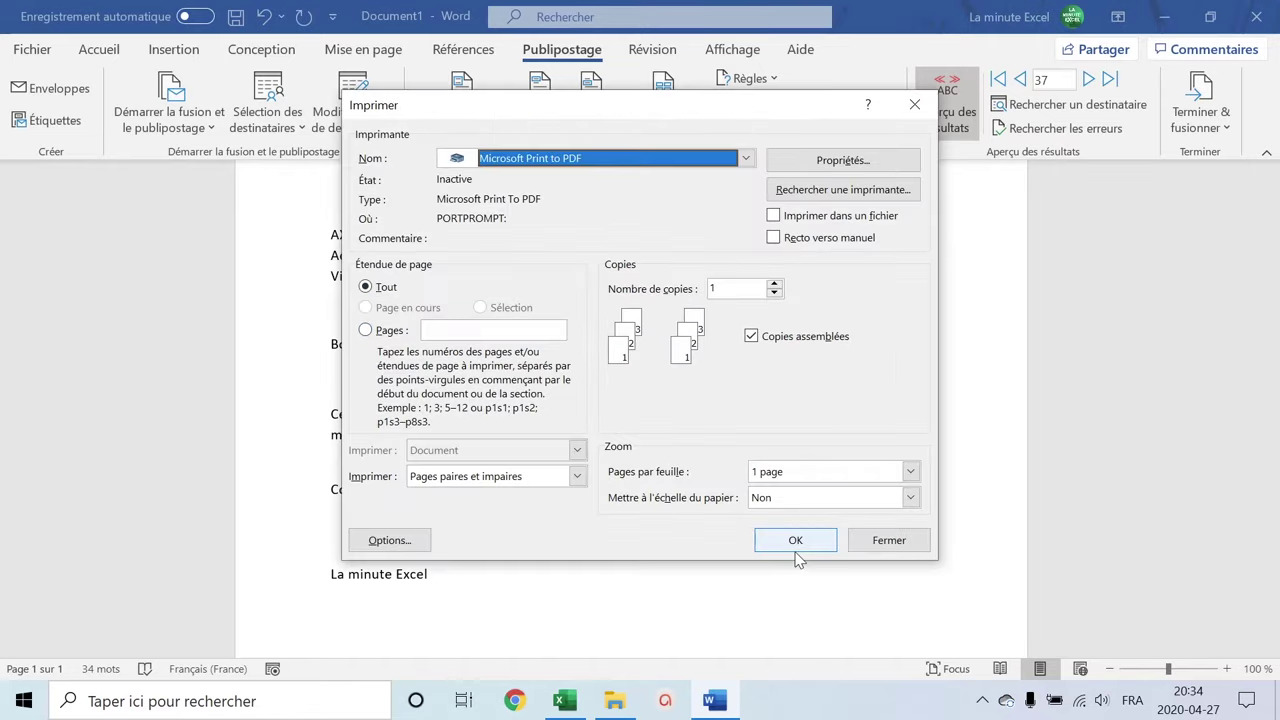
click(806, 538)
Page through the PDF letters to page 10 of 300, addressed to CHLOÉ
click(1277, 412)
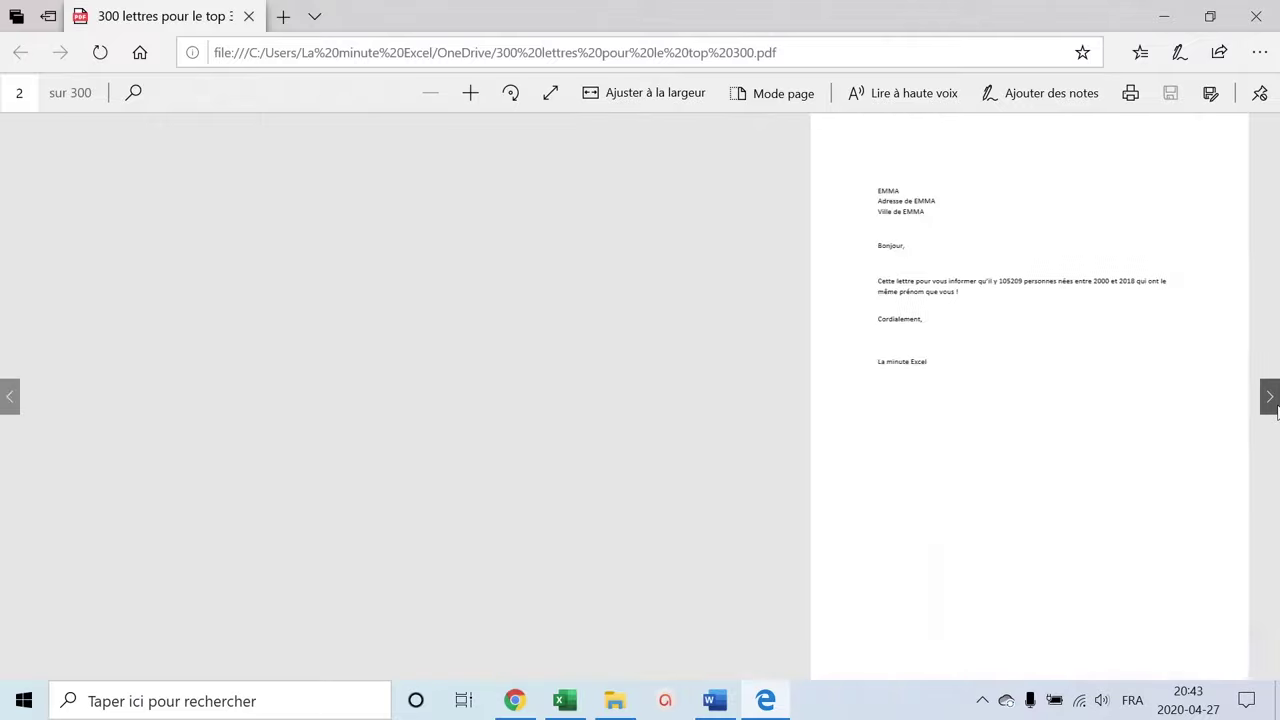
click(1277, 412)
click(1277, 412)
click(1277, 412)
click(1277, 412)
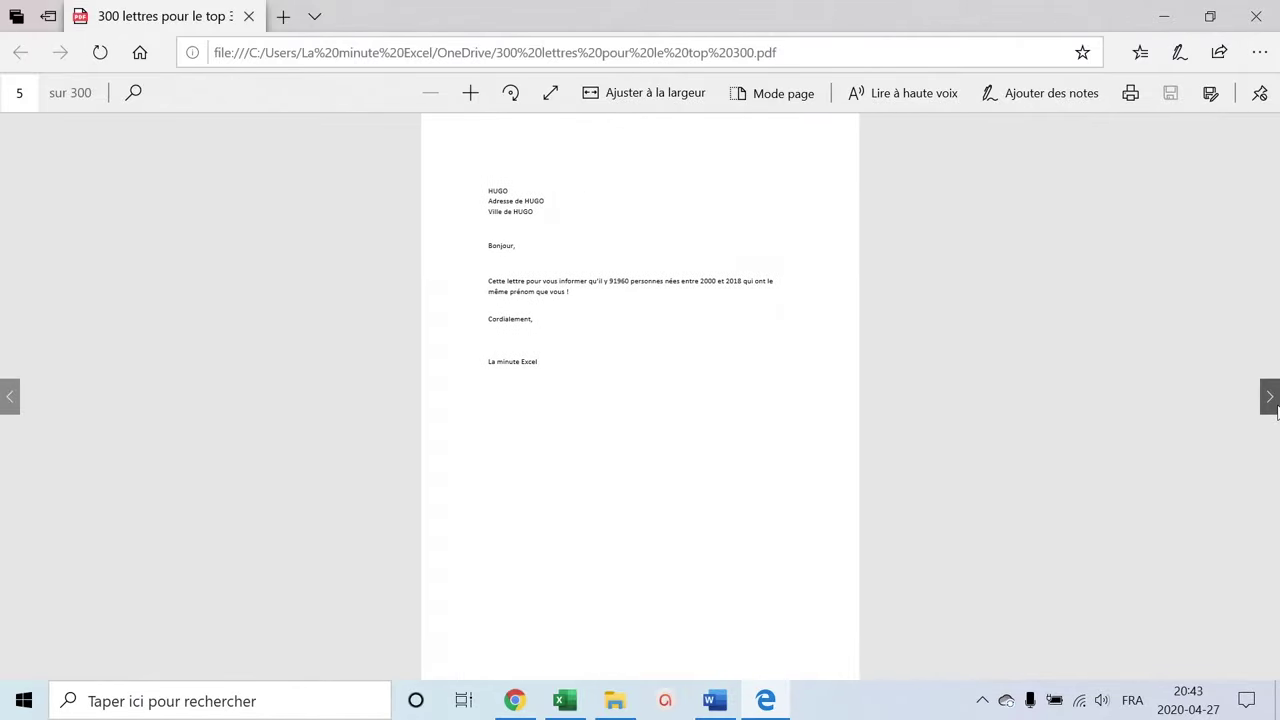
click(1277, 412)
click(1277, 412)
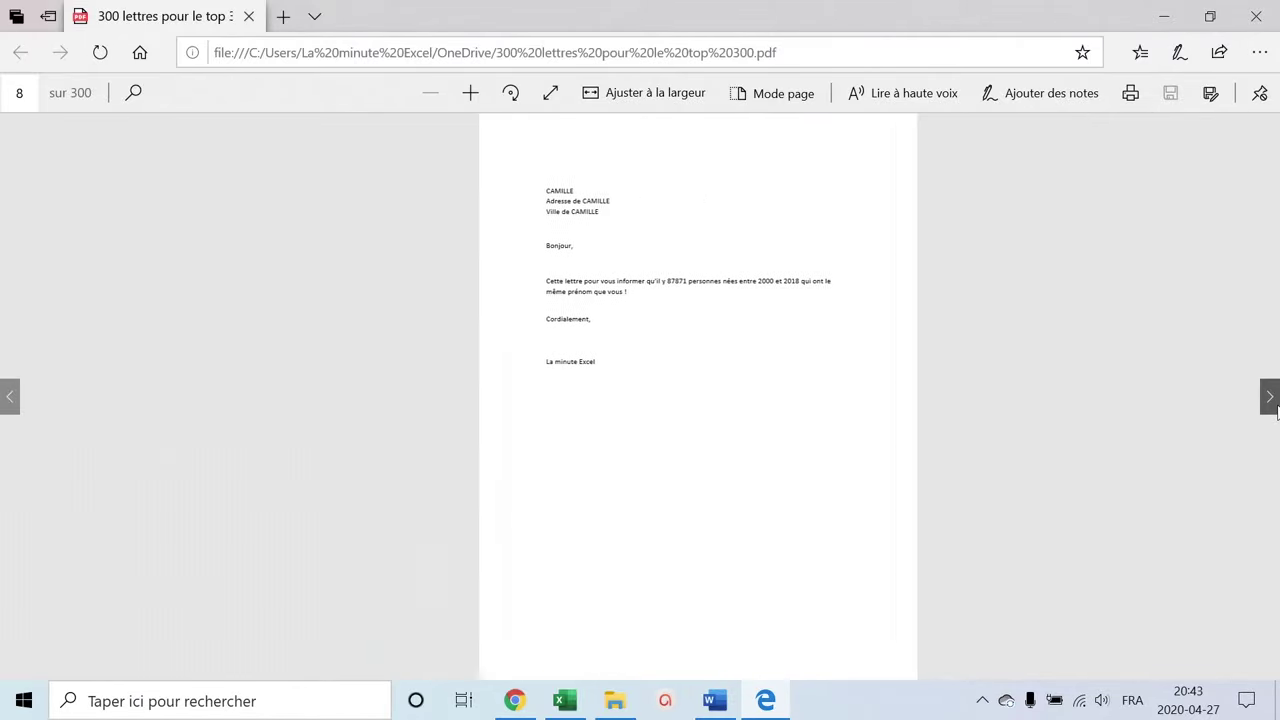
click(1277, 412)
click(1277, 412)
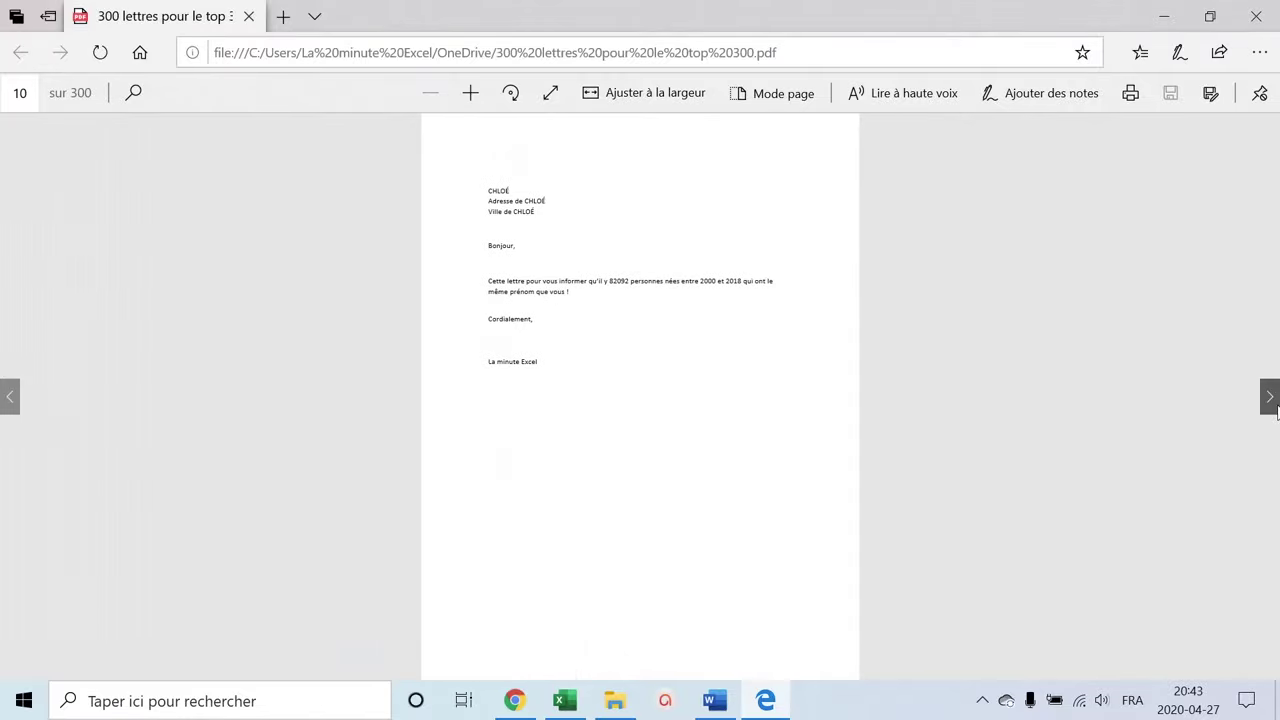